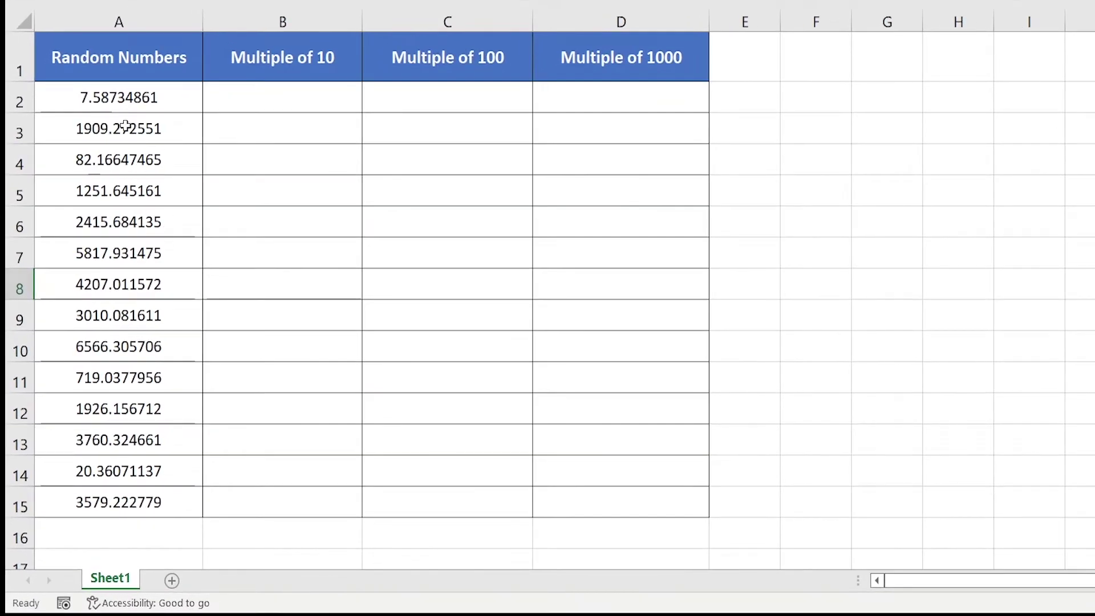
- Look over the column A numbers and the empty Multiple of 10, 100 and 1000 columns
left_click_drag(83, 97, 122, 501)
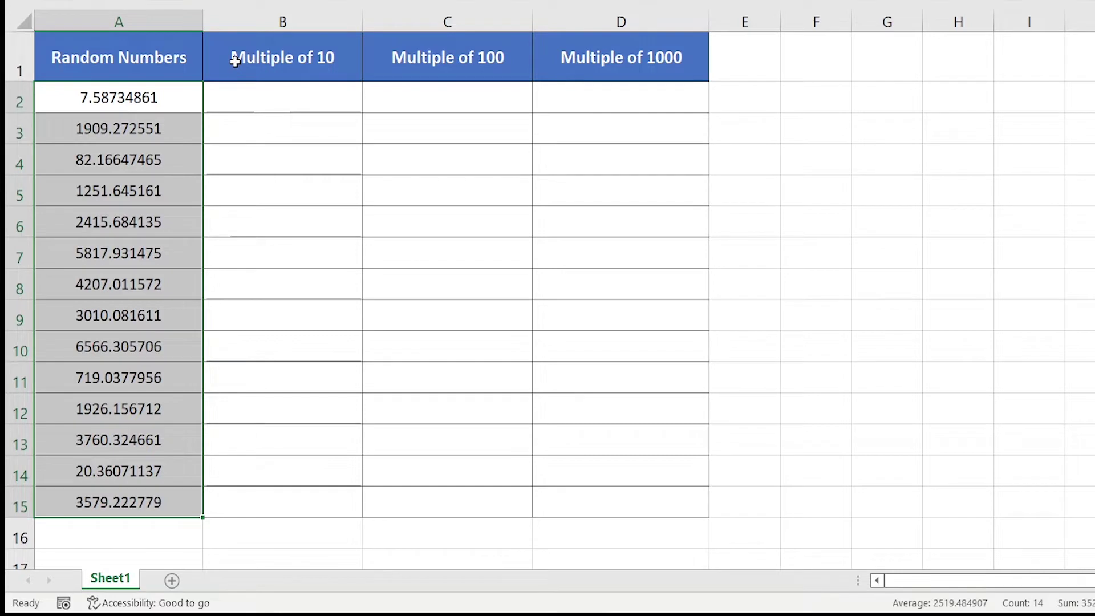
left_click_drag(251, 79, 587, 488)
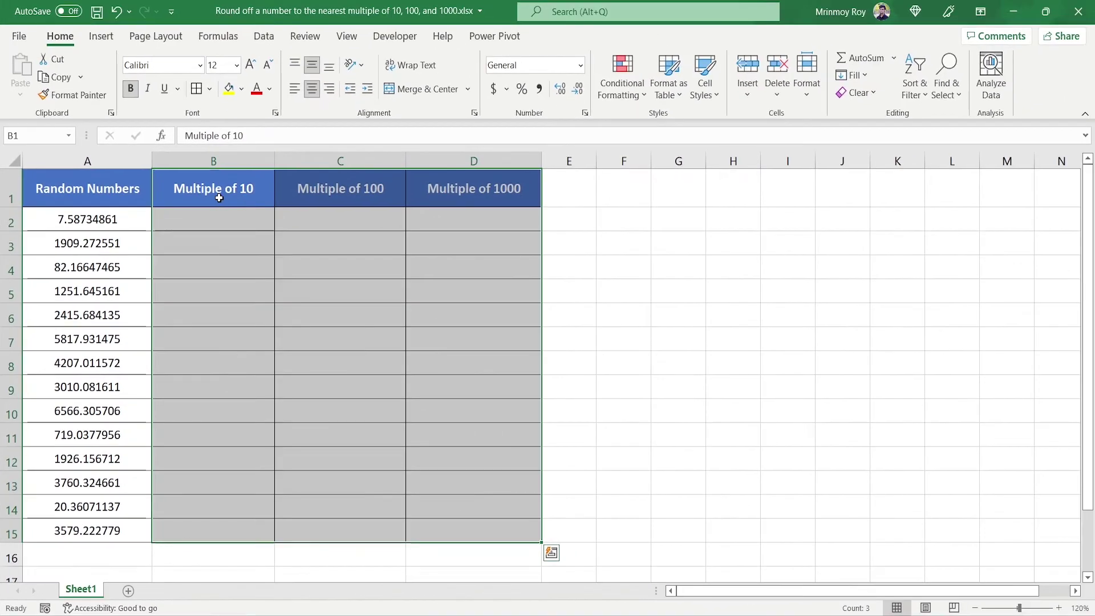
left_click(267, 110)
left_click(356, 203)
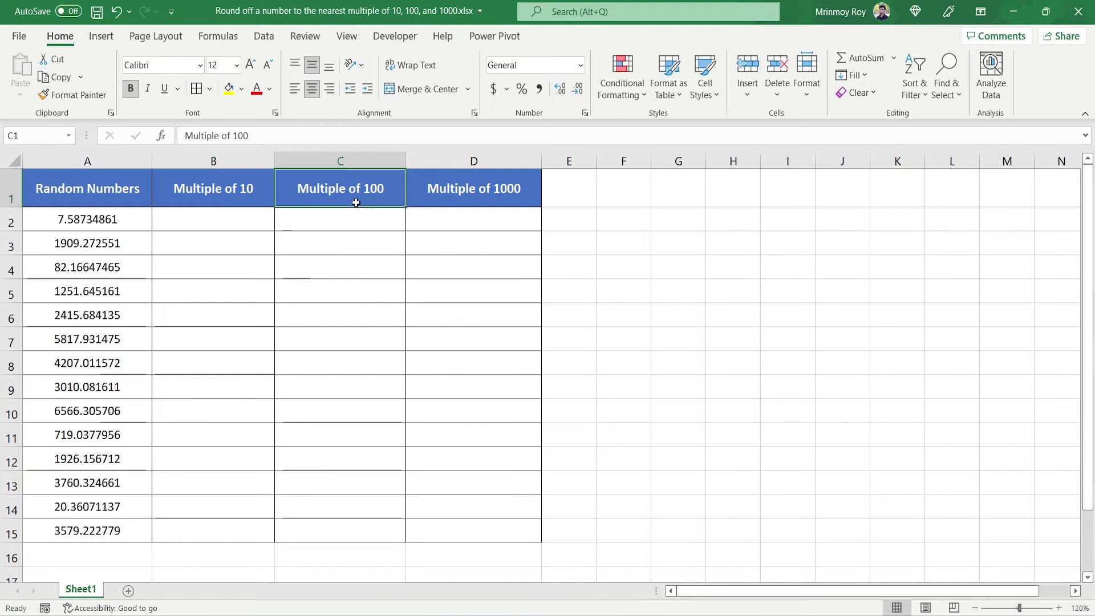
left_click(502, 193)
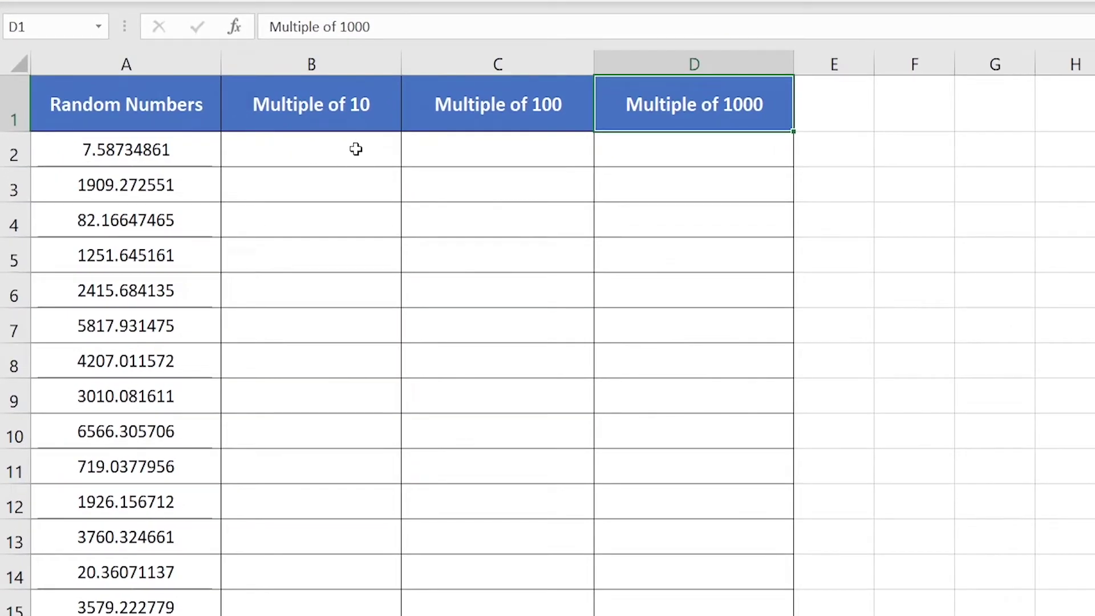
- Enter =ROUND(A2,-1) in B2 so 7.58734861 rounds to 10
double_click(356, 149)
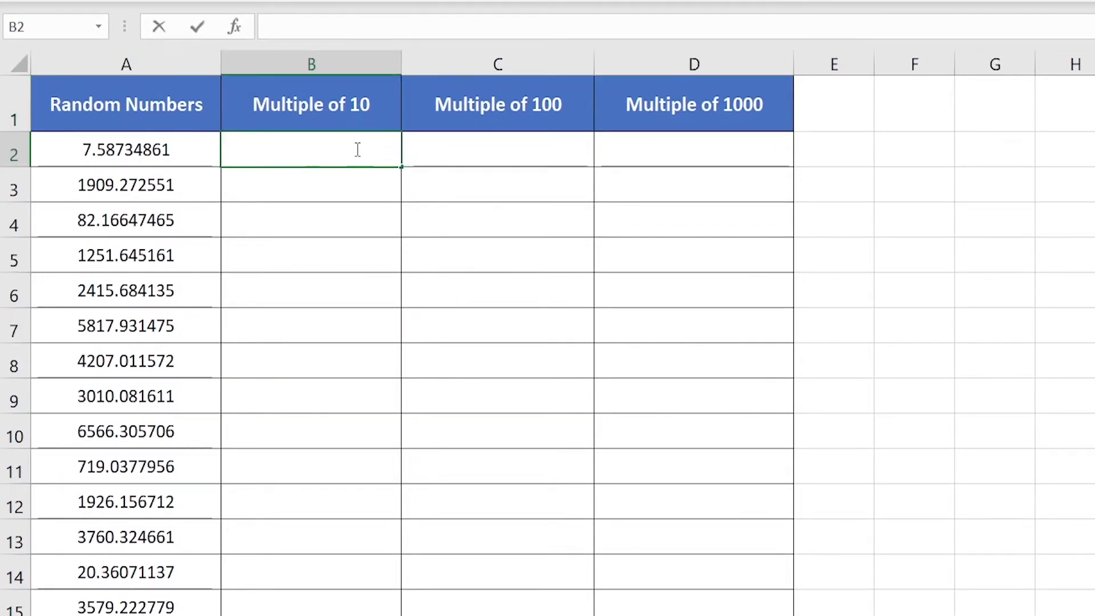
type("=ROUND")
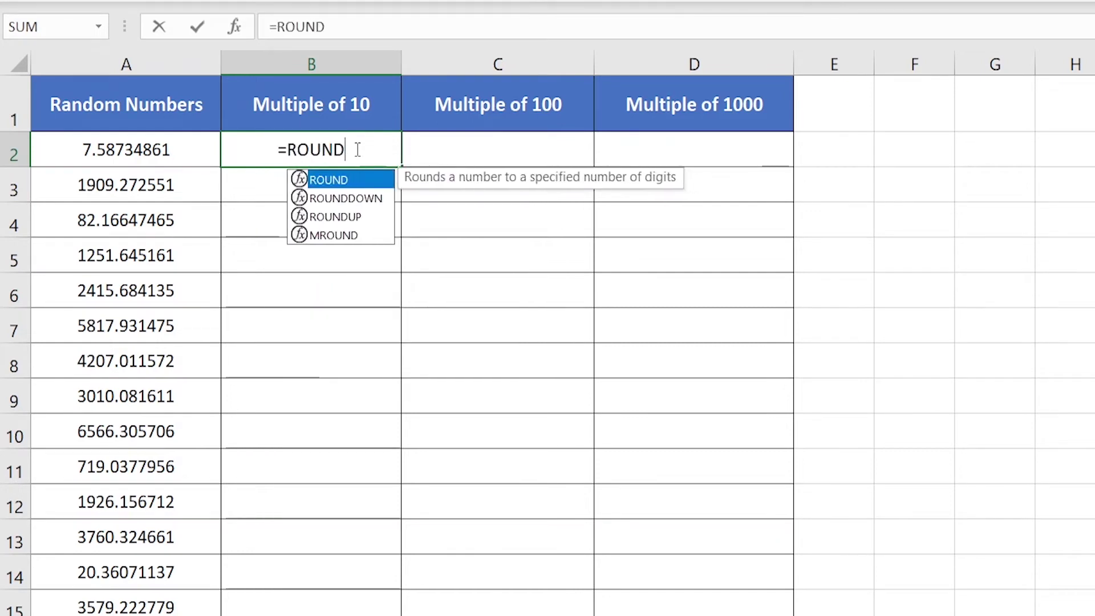
type("(")
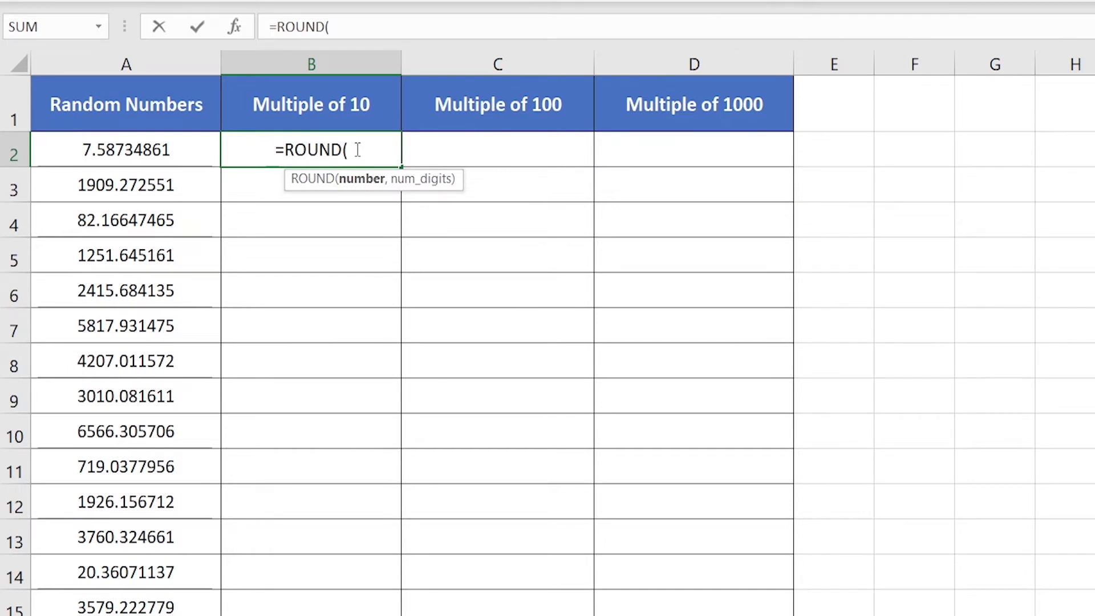
left_click(184, 152)
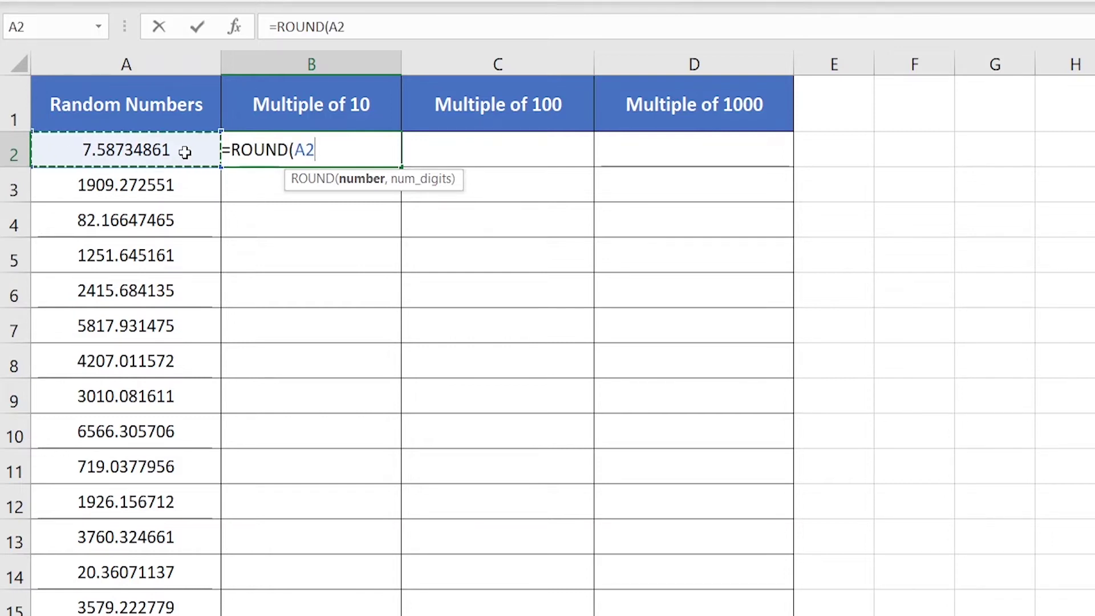
type(",")
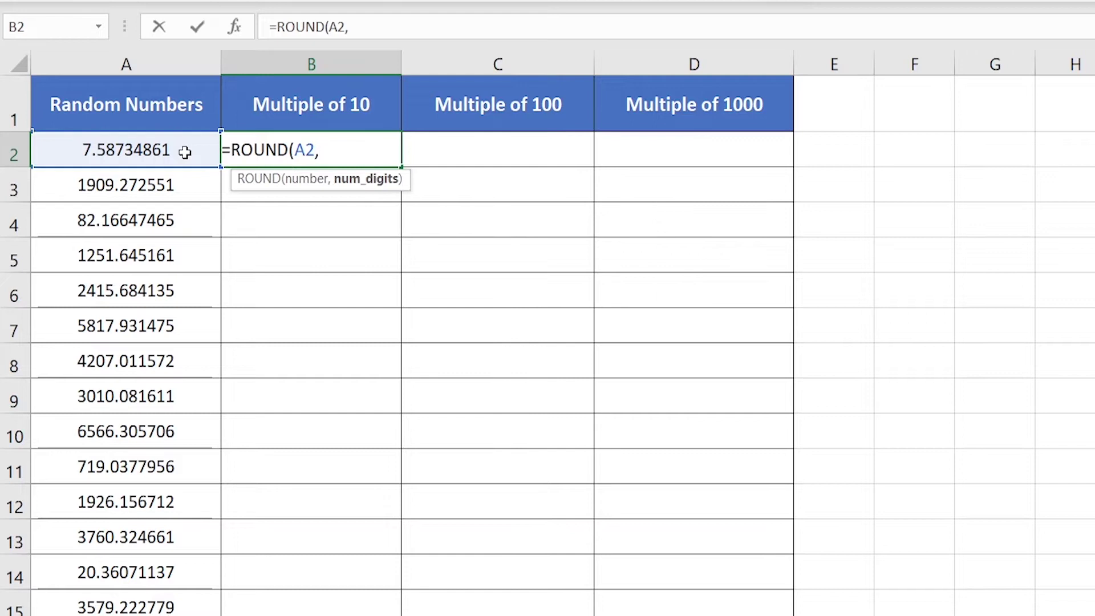
type("-1")
type(")")
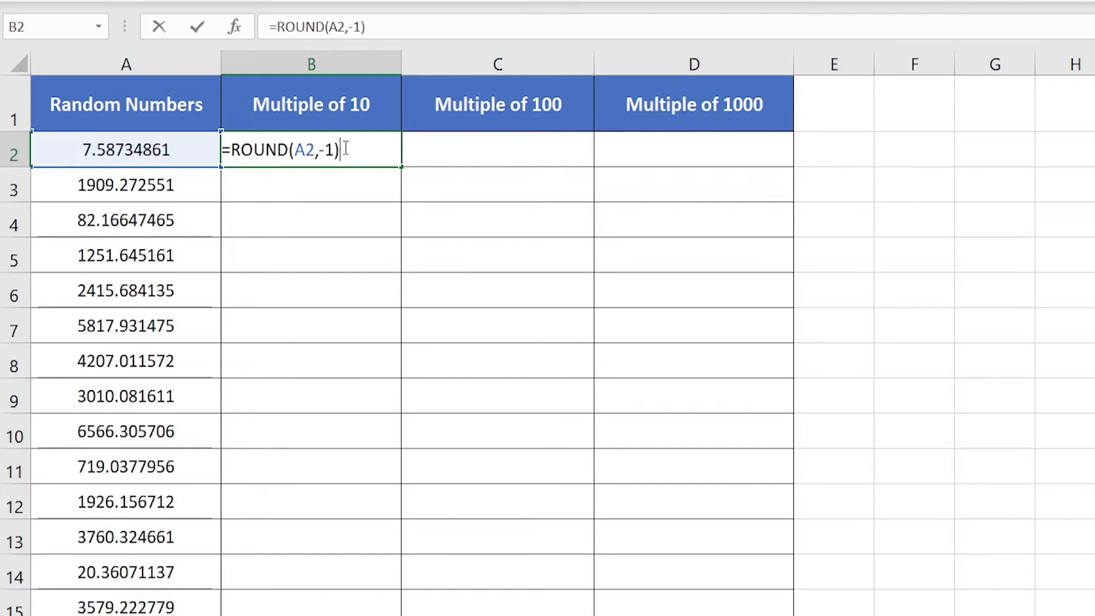
key("Return")
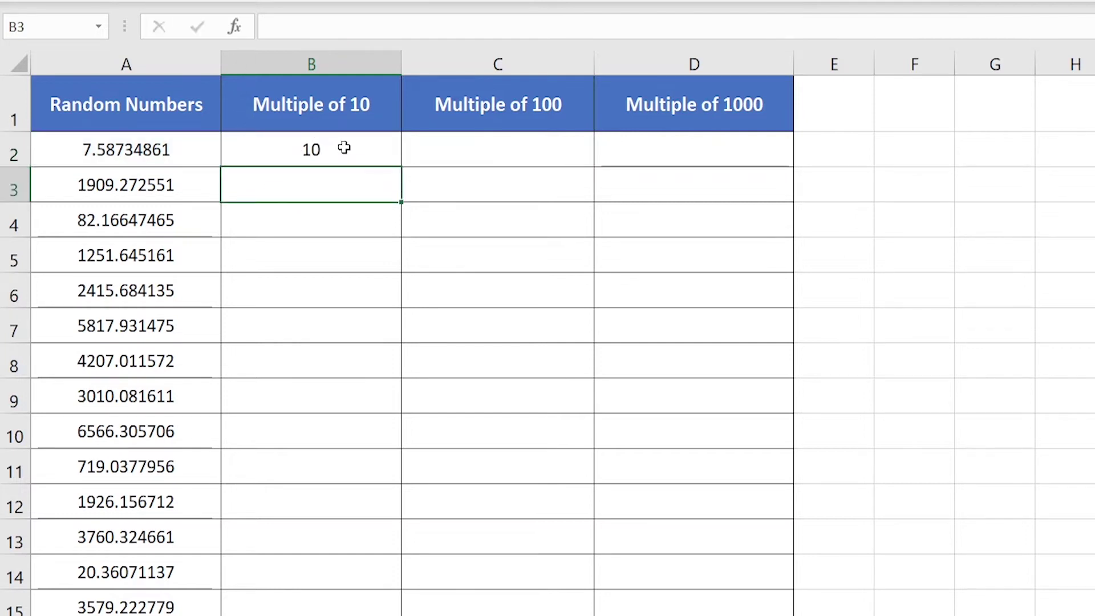
left_click(343, 148)
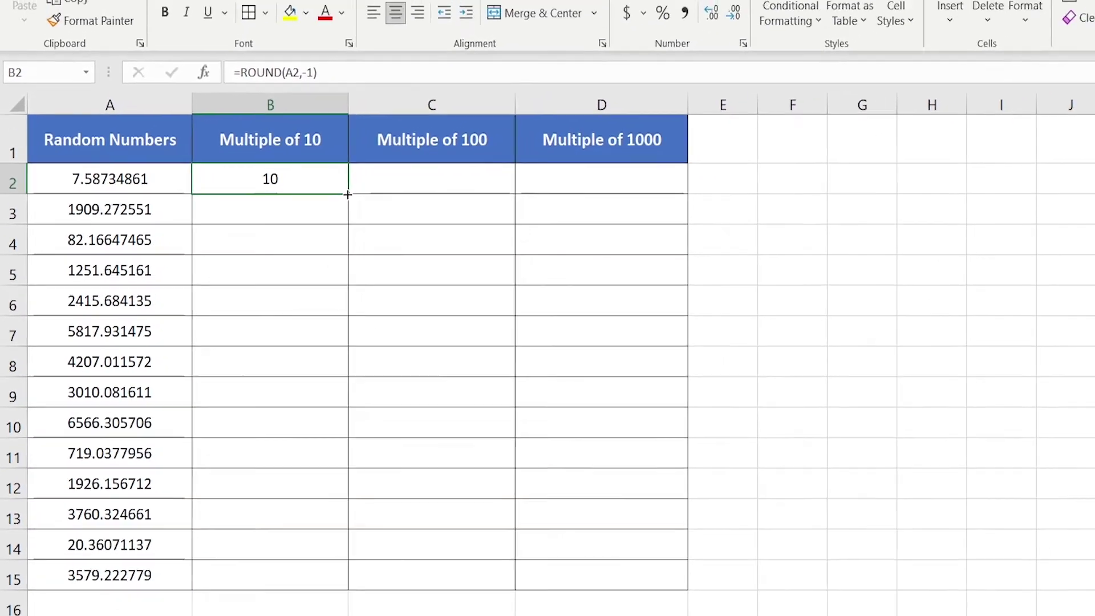
- Copy B2's formula down through B15, ending with 3580
left_click_drag(400, 167, 376, 554)
left_click_drag(258, 497, 257, 531)
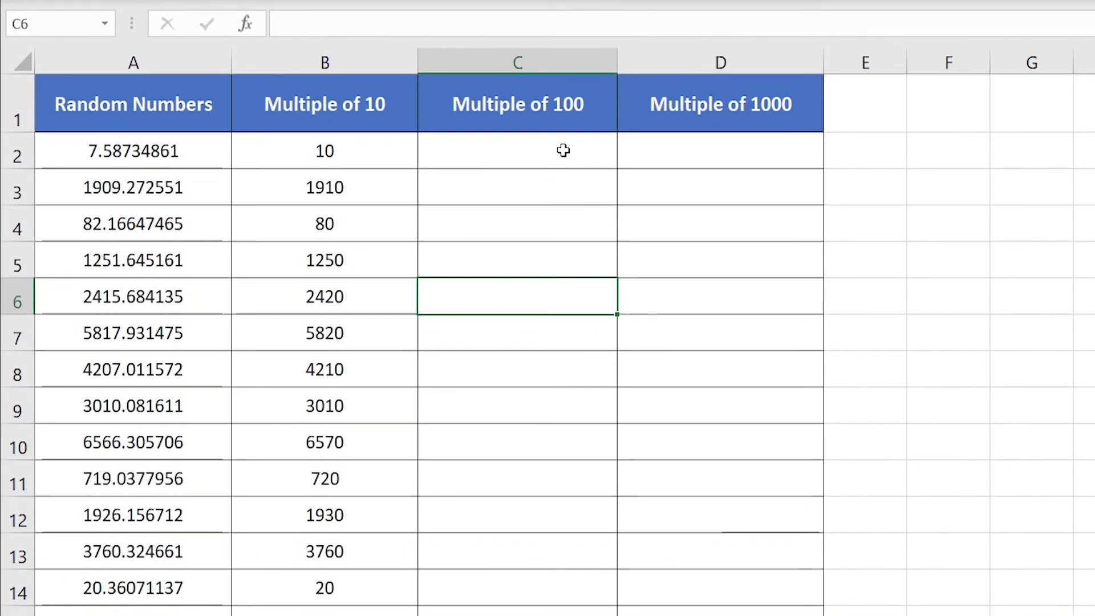
- Enter =ROUND(A2,-2) in C2 to round A2 to the nearest 100
double_click(563, 150)
type("=")
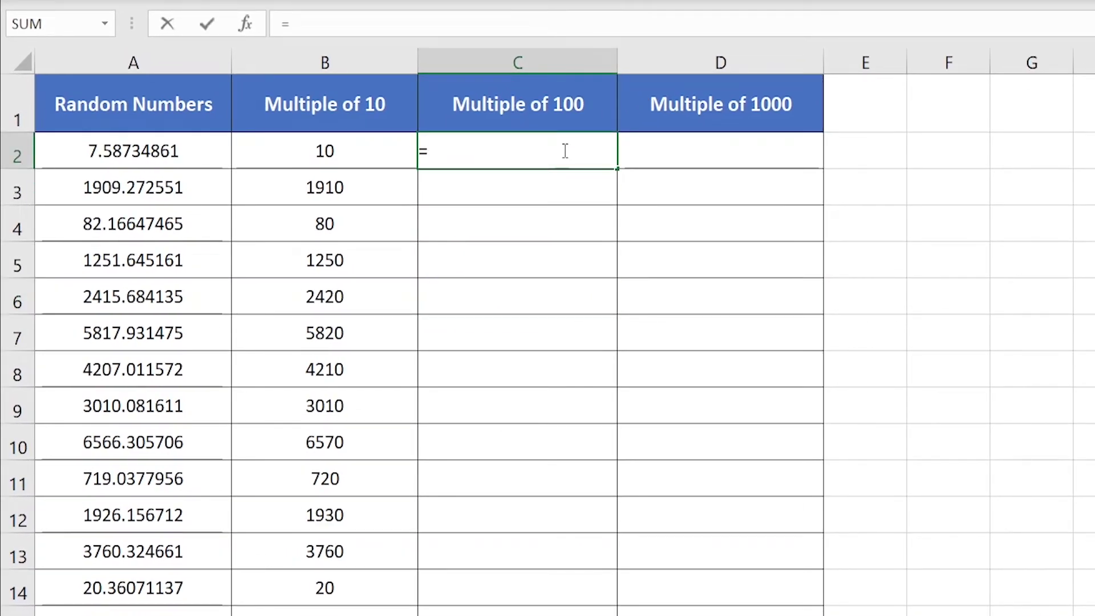
type("ROUND")
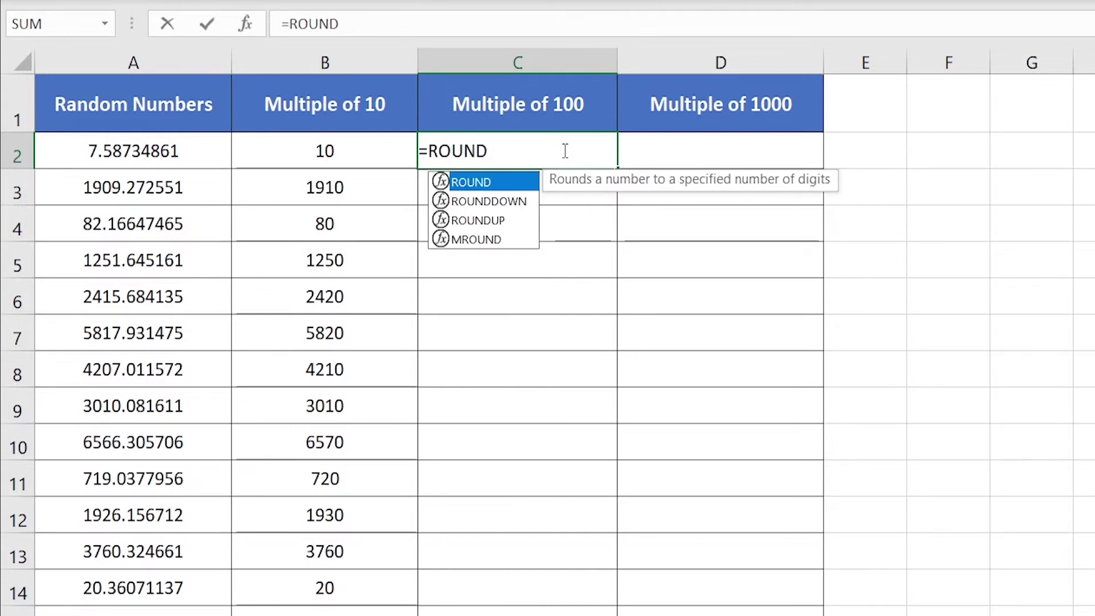
type("(")
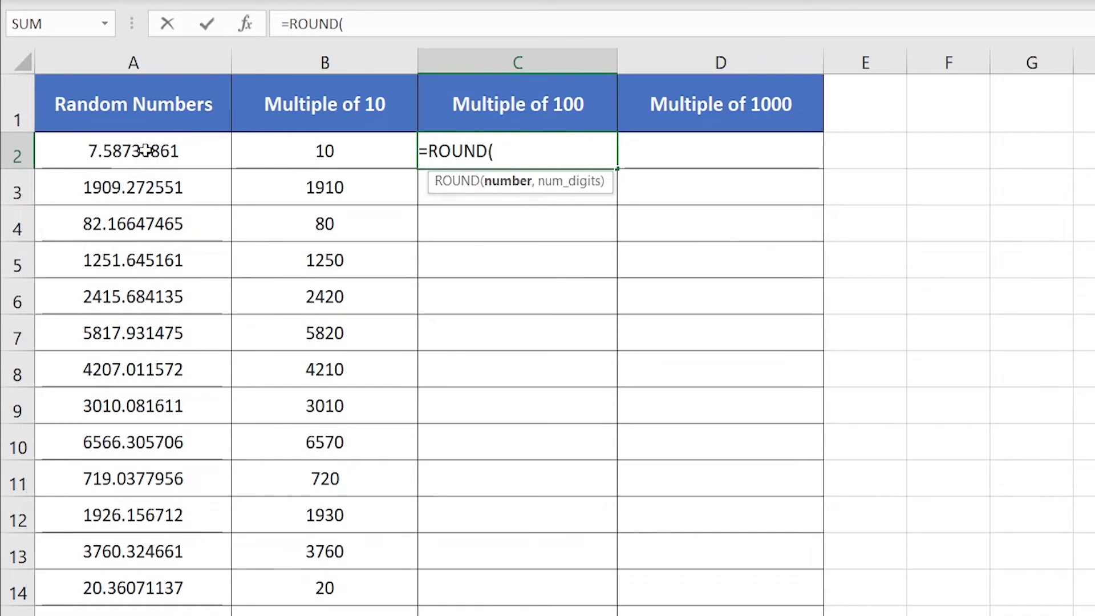
left_click(171, 149)
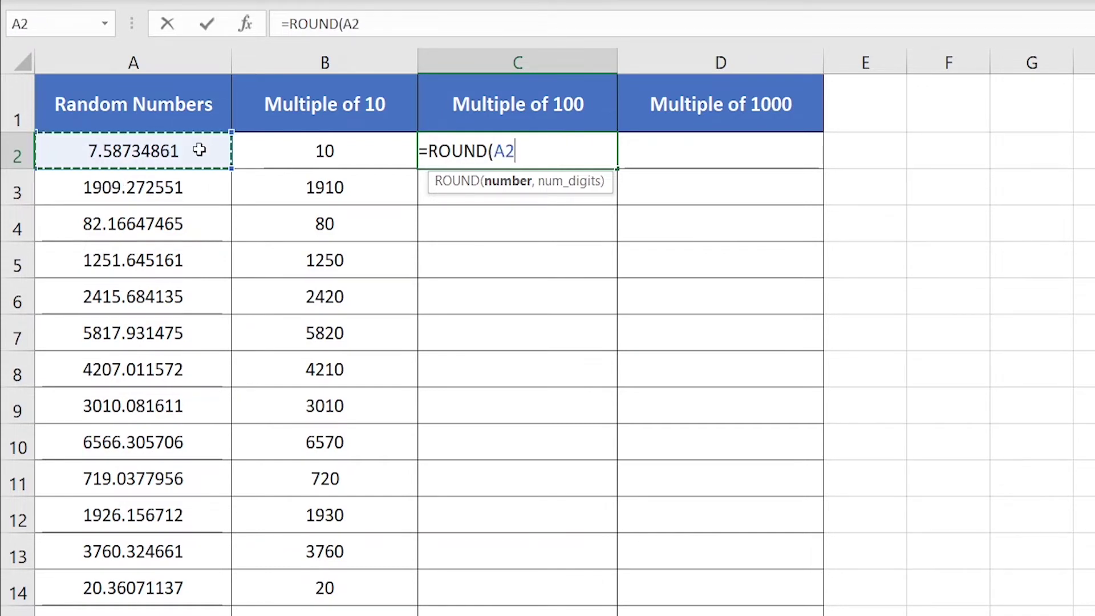
type(",")
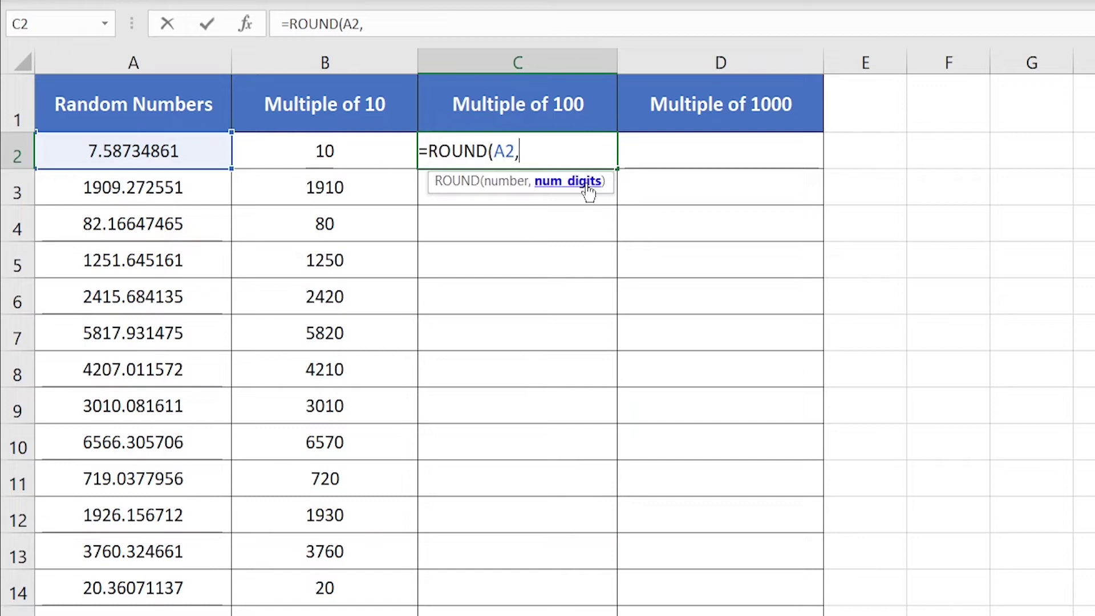
type("-2")
type(")")
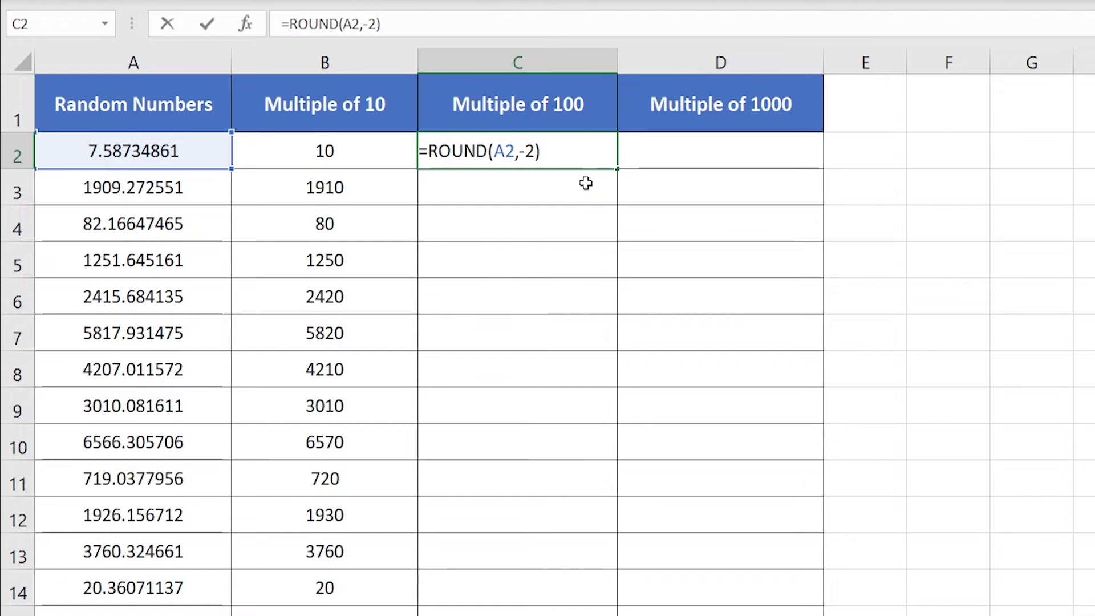
key("Return")
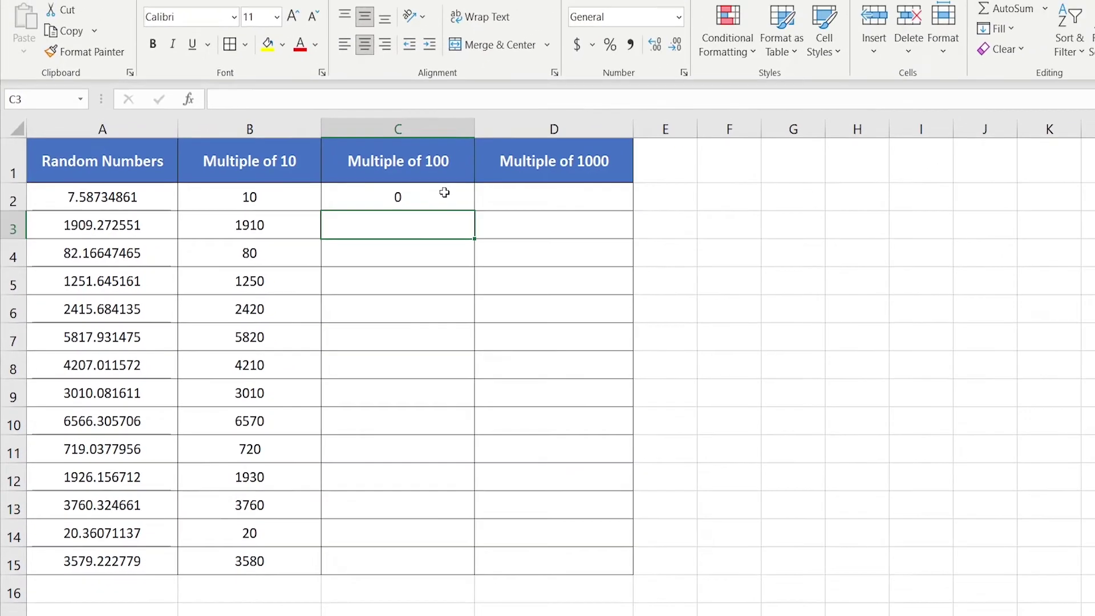
- Fill C2's =ROUND(A2,-2) formula down through C15 with Ctrl+D
left_click(570, 151)
left_click(371, 525, "shift")
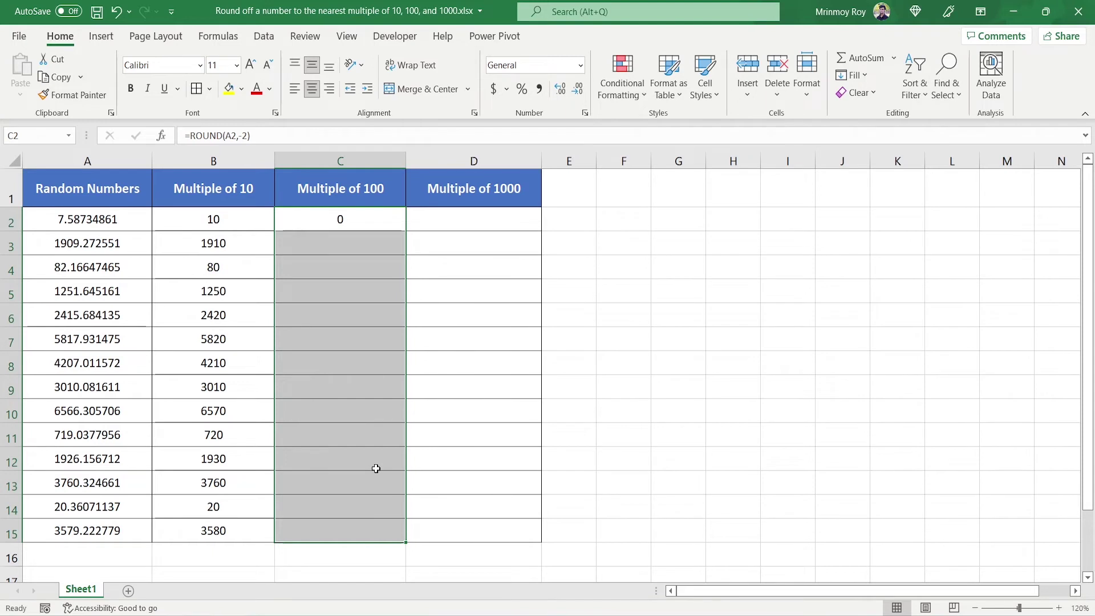
key("ctrl+d")
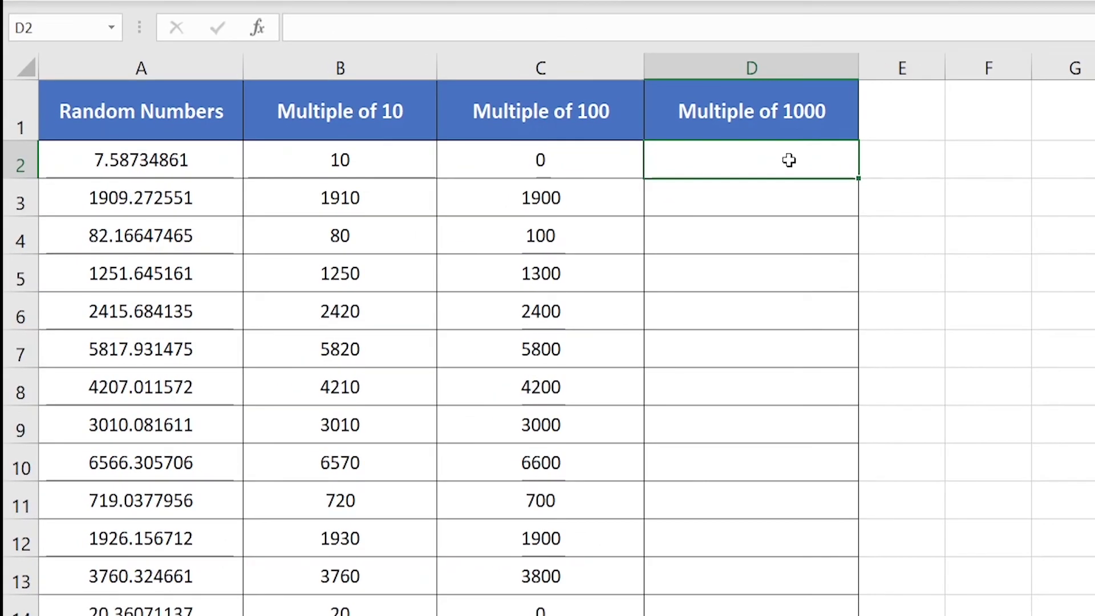
- Type =ROUND(A2,-3 into D2 for the Multiple of 1000 column
type("=")
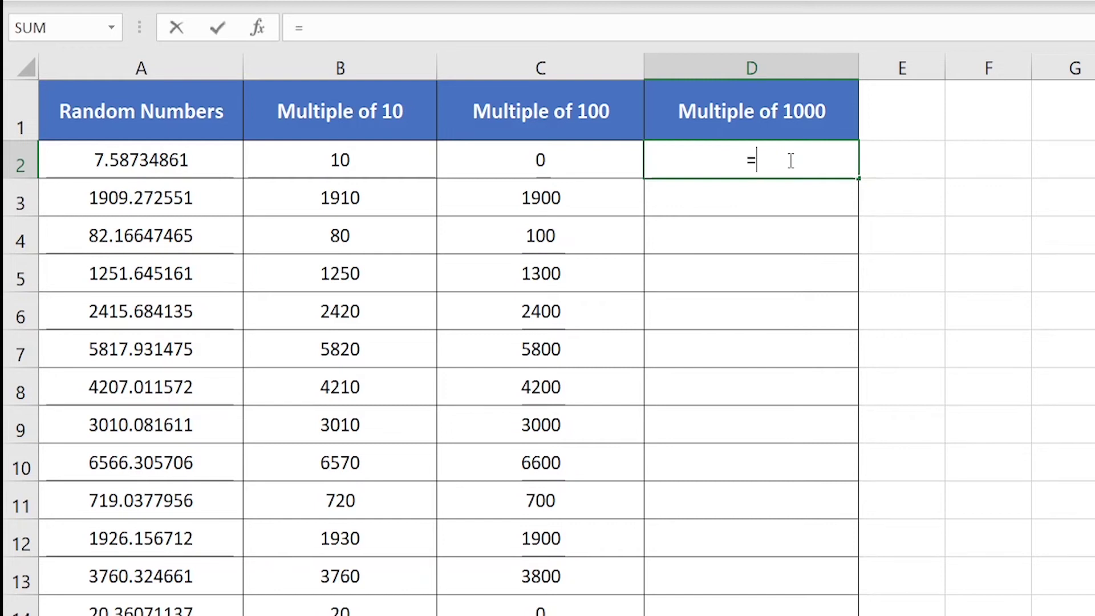
type("ROUND(")
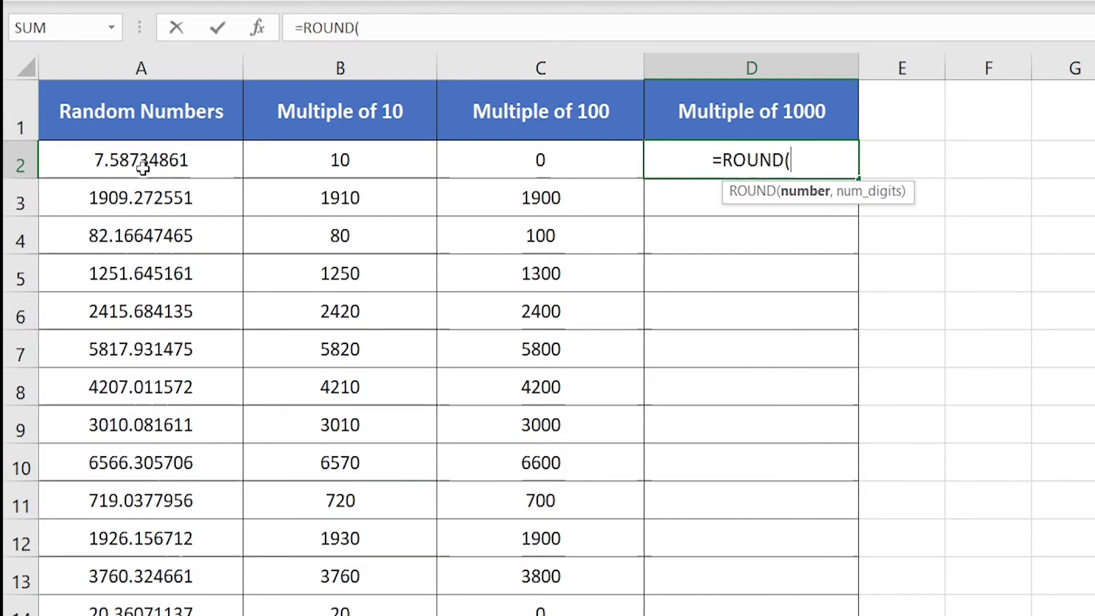
left_click(166, 161)
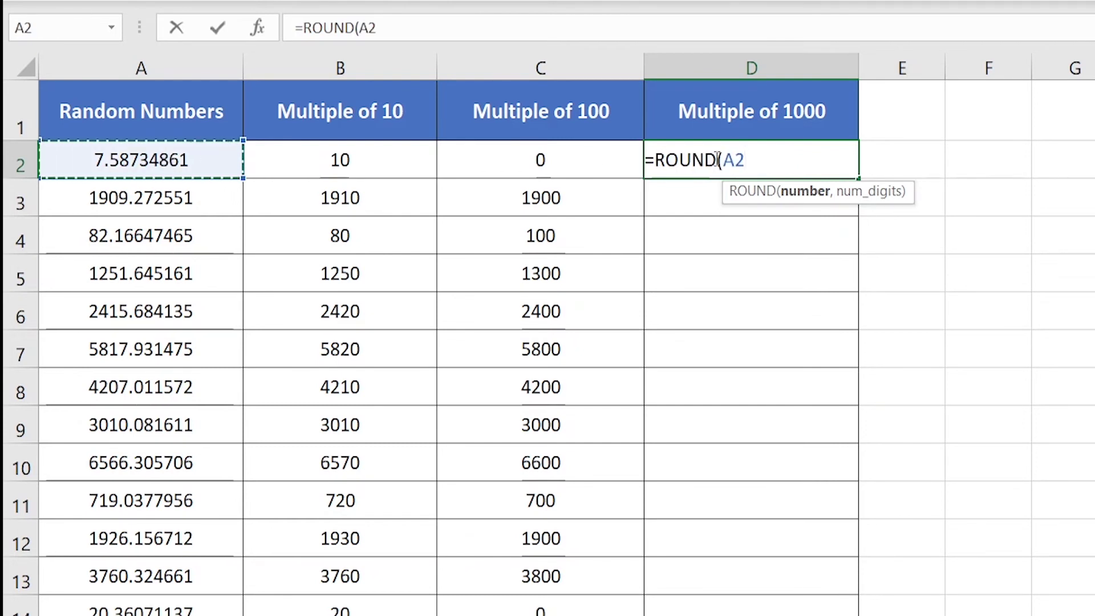
type(",")
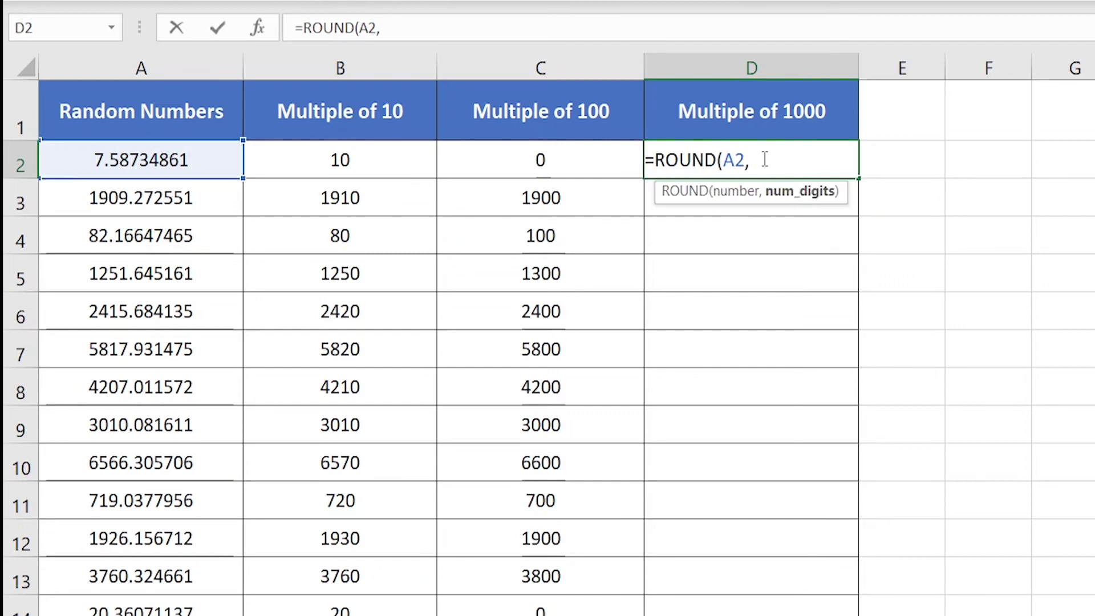
type("-3")
- Confirm =ROUND(A2,-3) in D2 and fill it down D2:D15, ending with 4000
type(")")
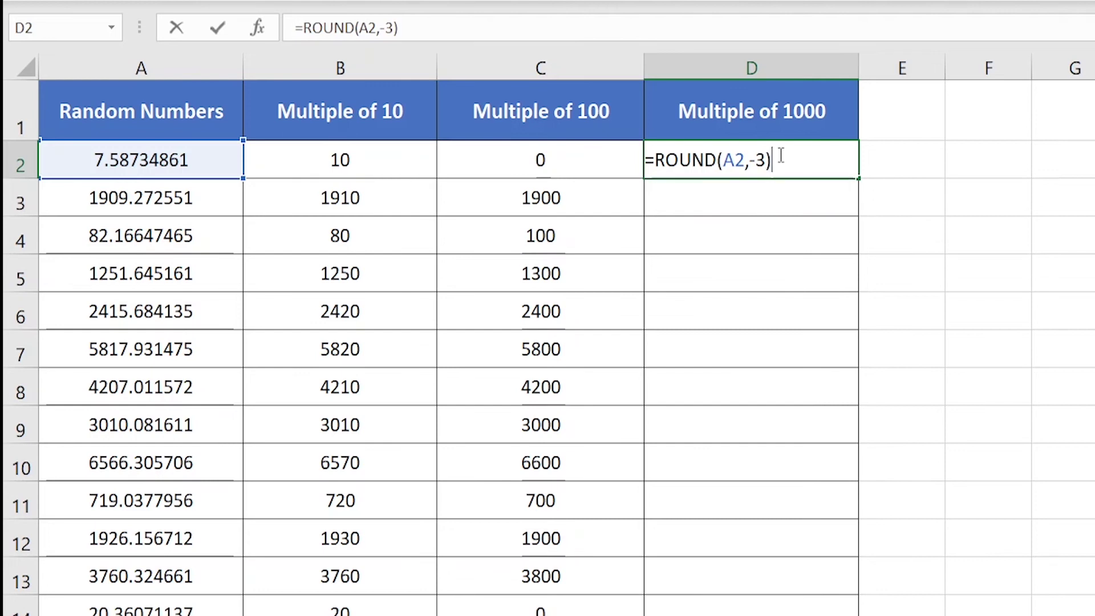
key("Return")
left_click_drag(779, 155, 761, 615)
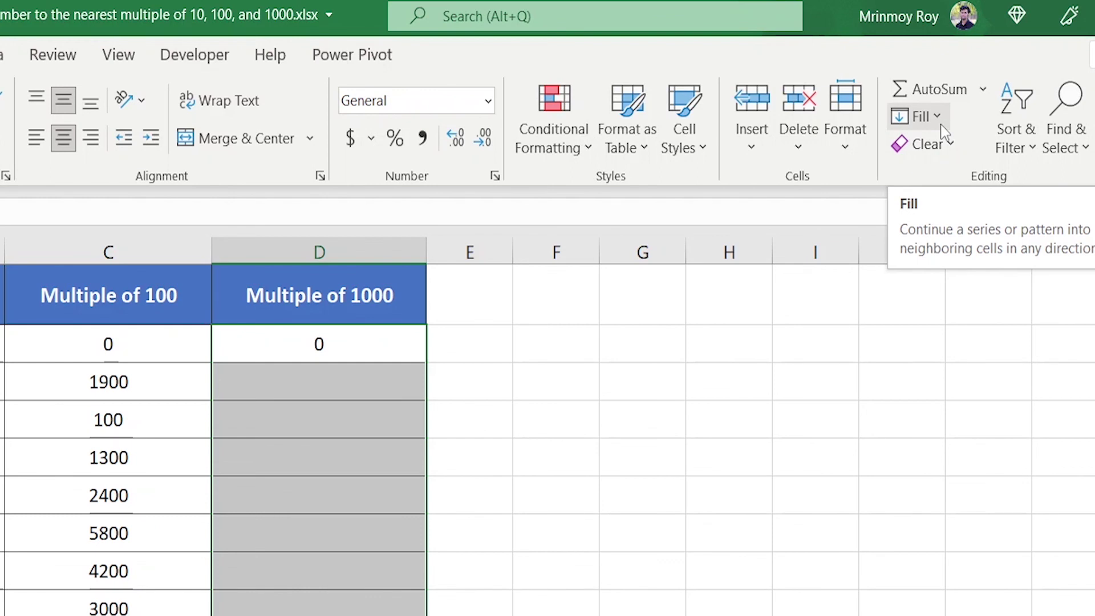
left_click(935, 116)
left_click(979, 155)
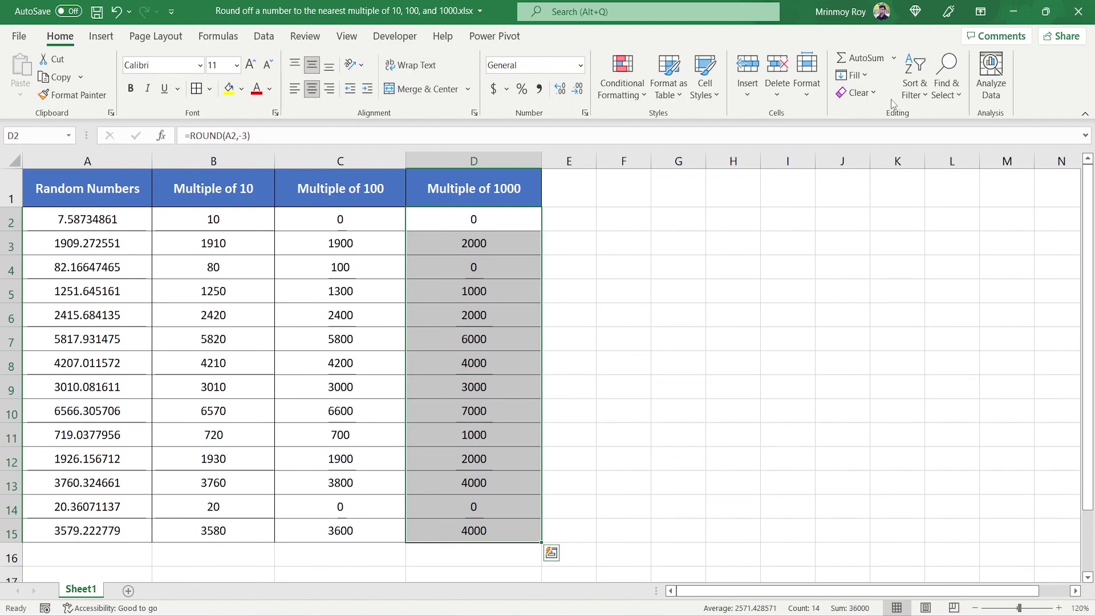
left_click(653, 357)
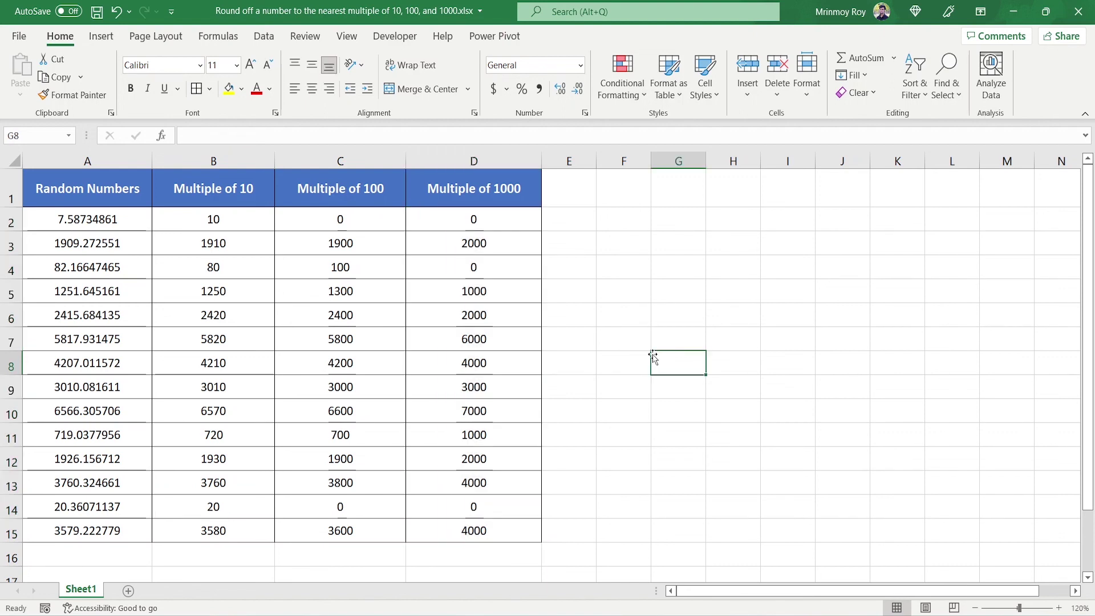